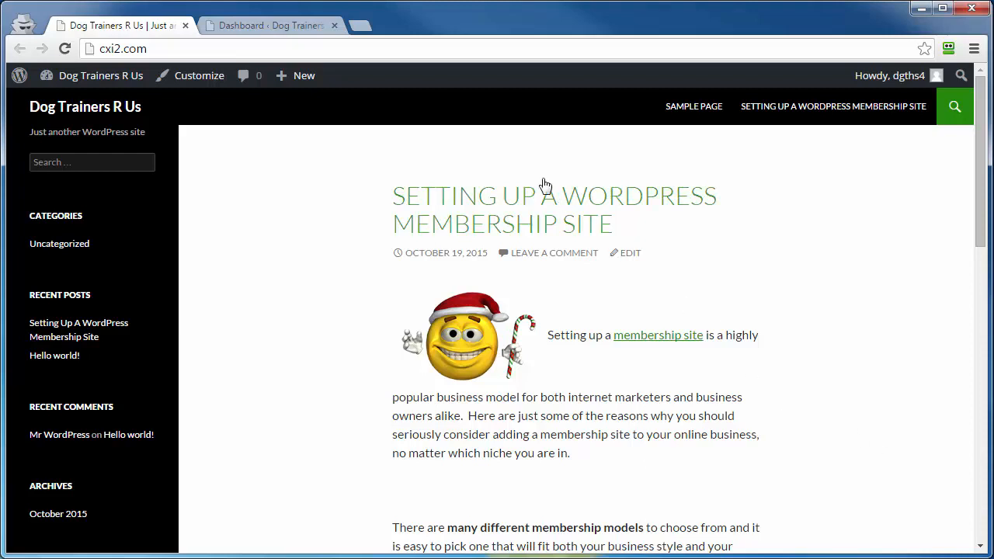
Switch to the site's admin dashboard and open the Widgets management page
left_click(247, 27)
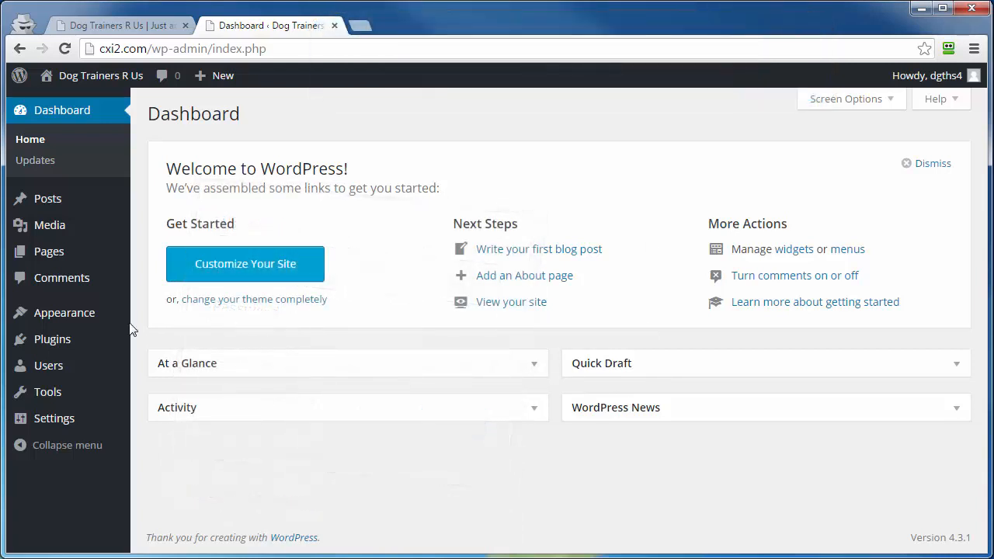
mouse_move(43, 318)
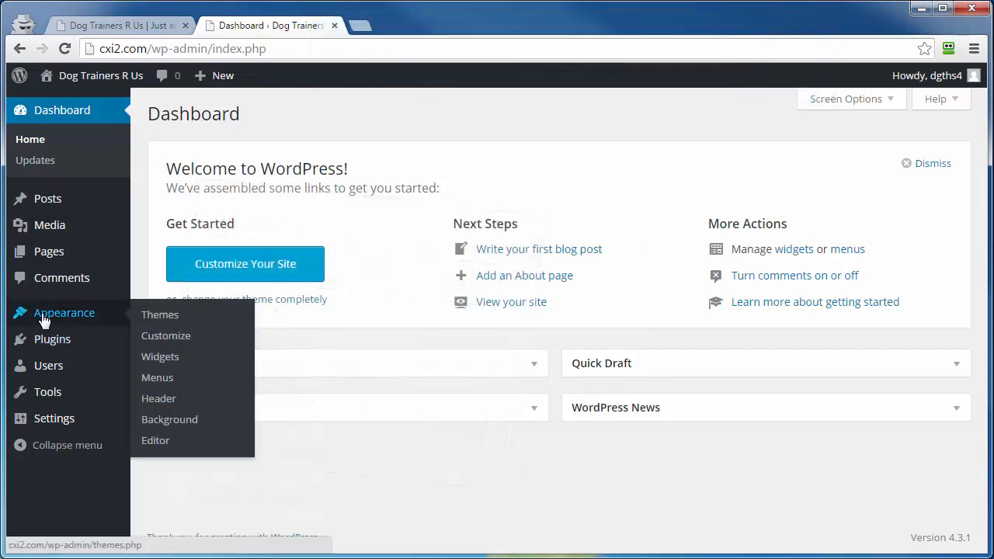
left_click(153, 363)
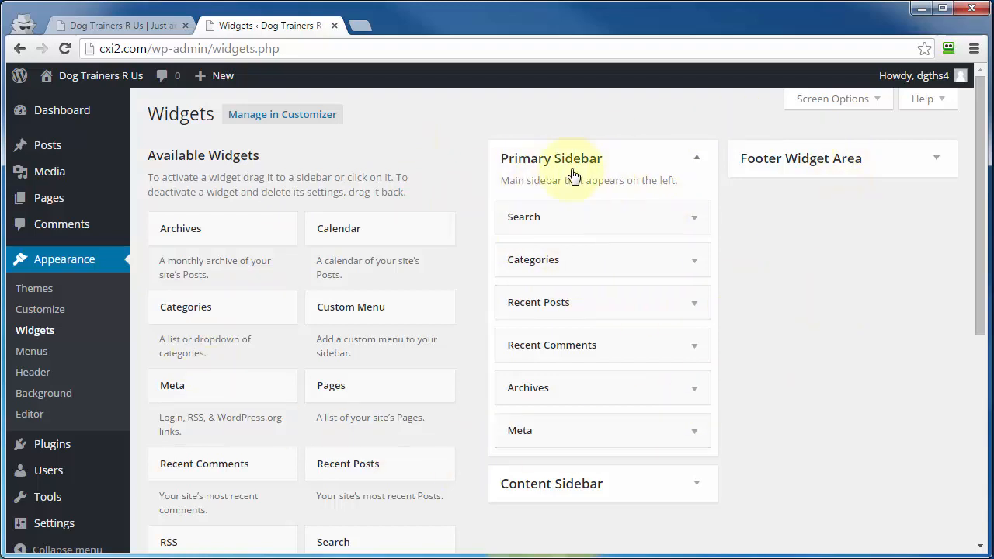
Expand the Content Sidebar and the Footer Widget Area on the Widgets page
left_click(119, 25)
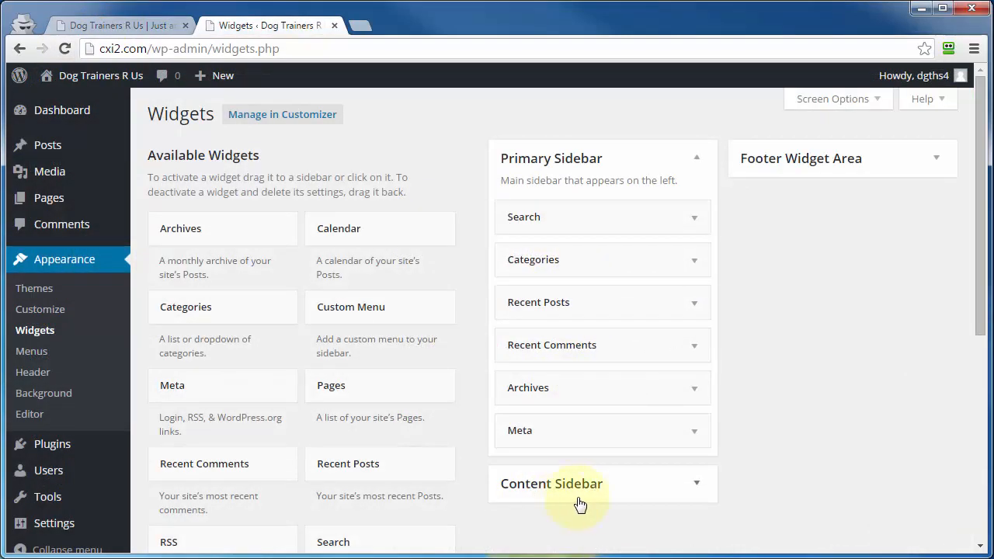
left_click(128, 25)
left_click(695, 490)
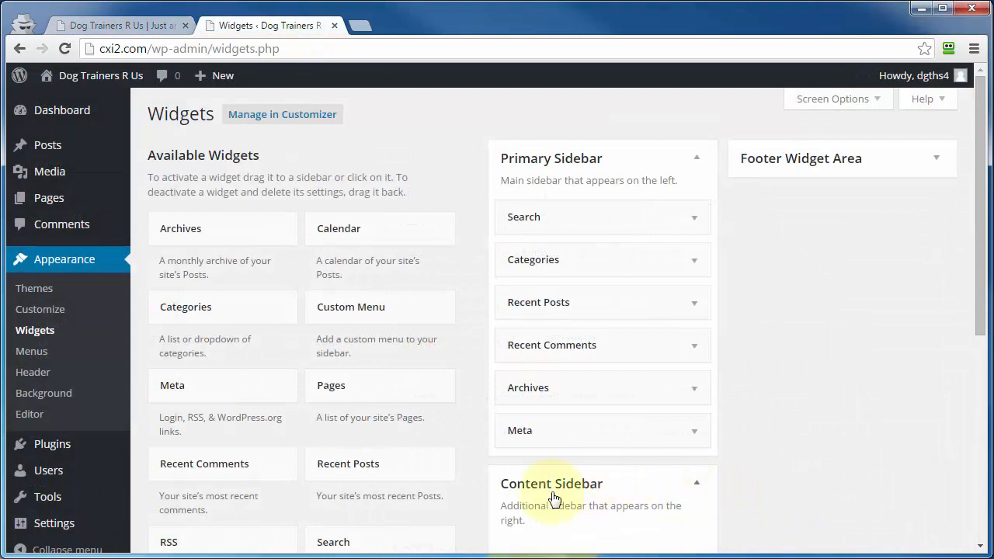
left_click(803, 165)
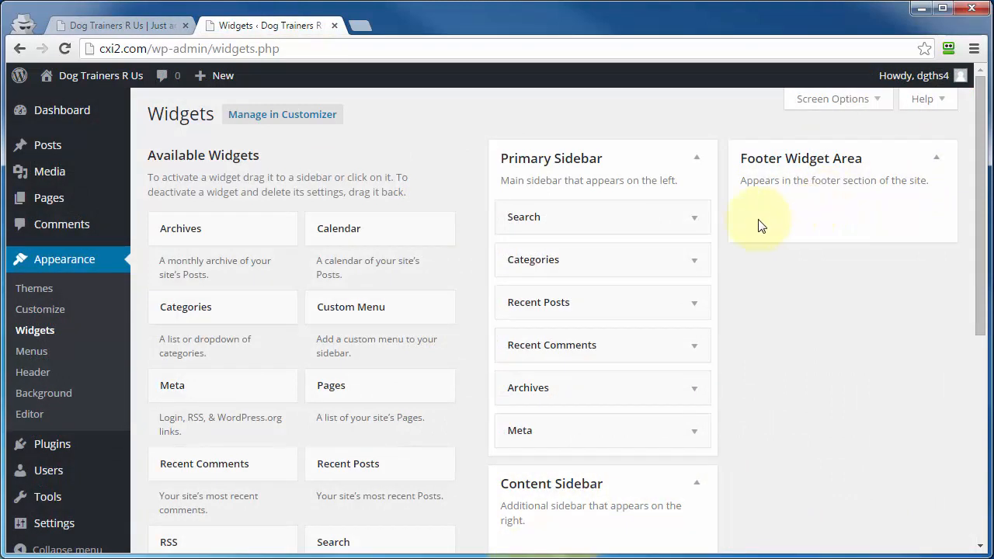
Look at the footer area at the end of the live site's home page and return to the Widgets page
left_click(131, 25)
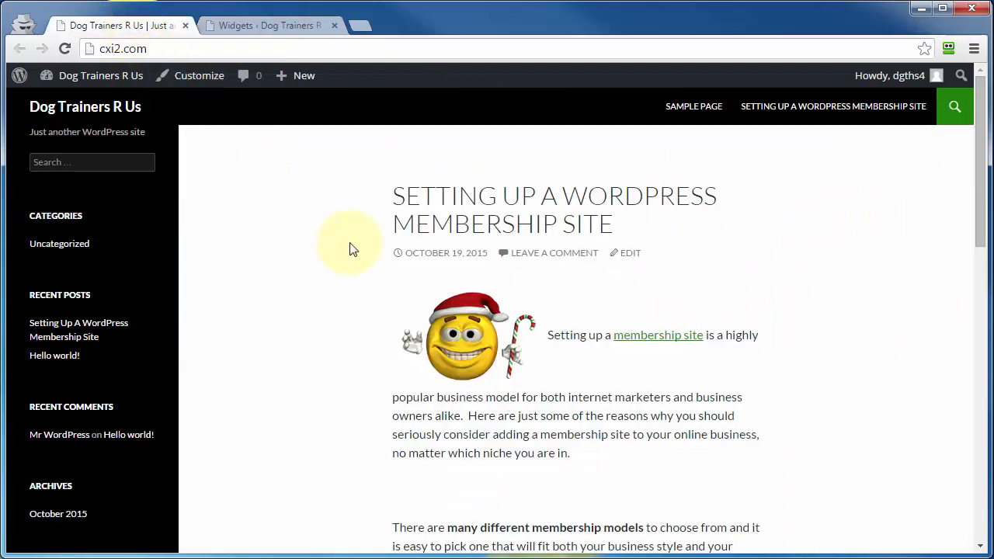
scroll(354, 310, "down", 5)
scroll(349, 334, "down", 5)
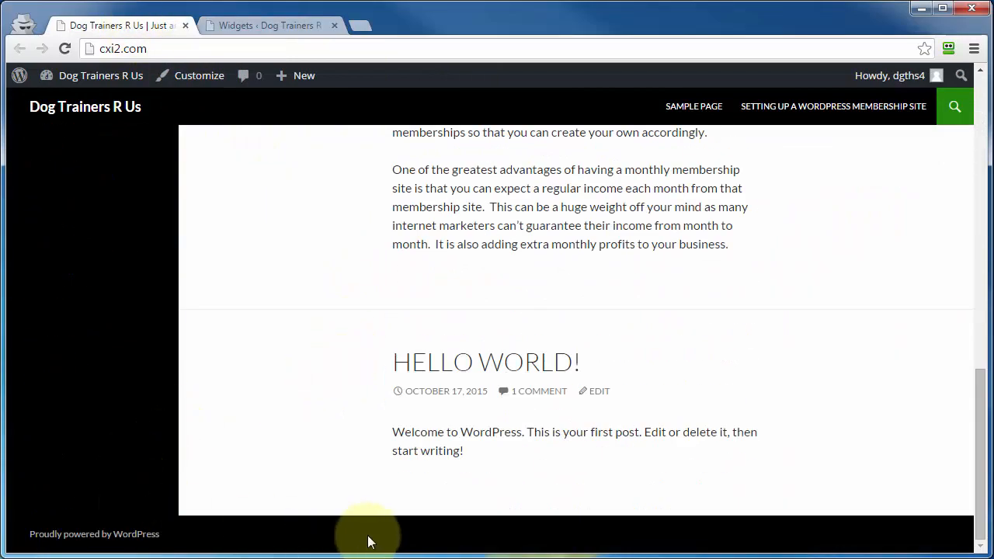
left_click(264, 25)
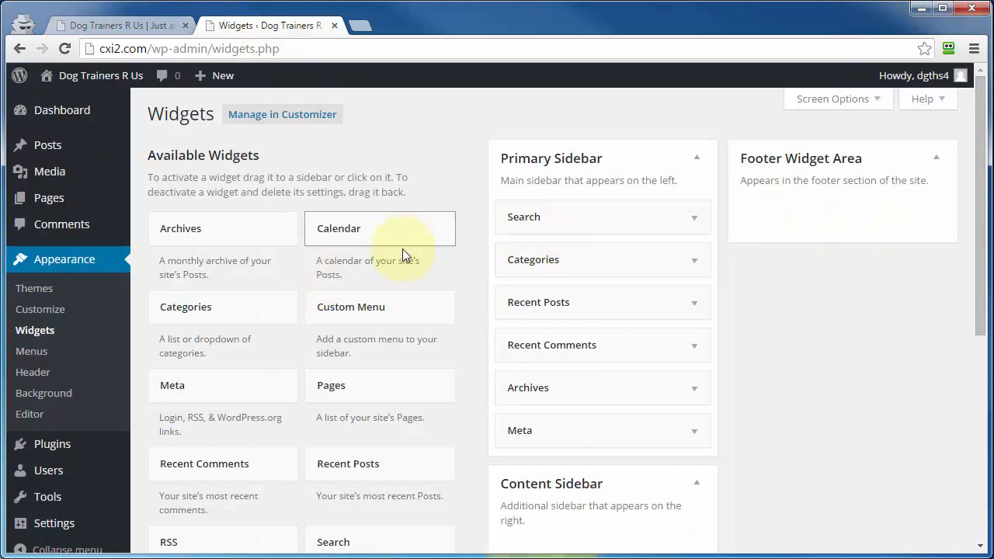
Add a Calendar widget to the Footer Widget Area and save it with the title Demo Calendar
left_click_drag(345, 237, 795, 216)
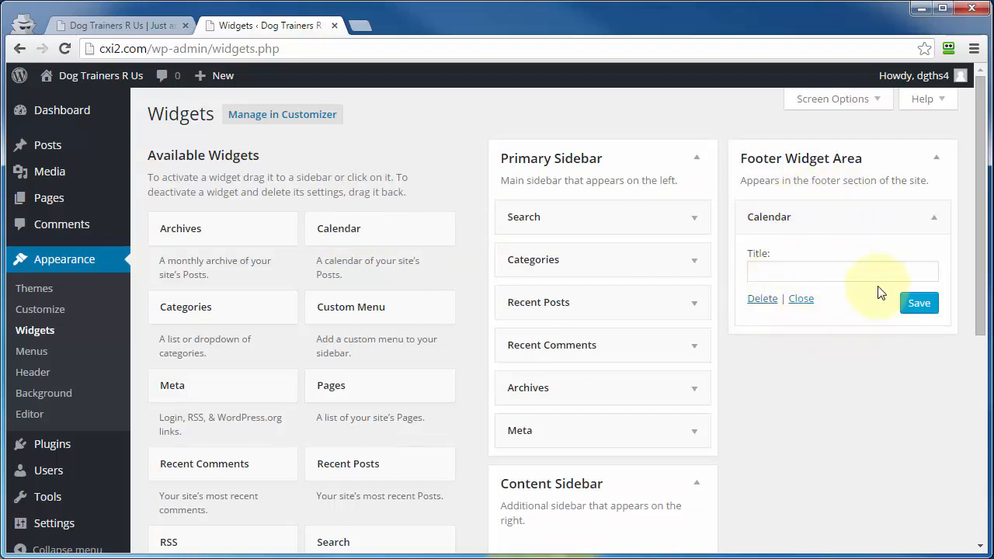
left_click(821, 263)
type("Demo Calendar")
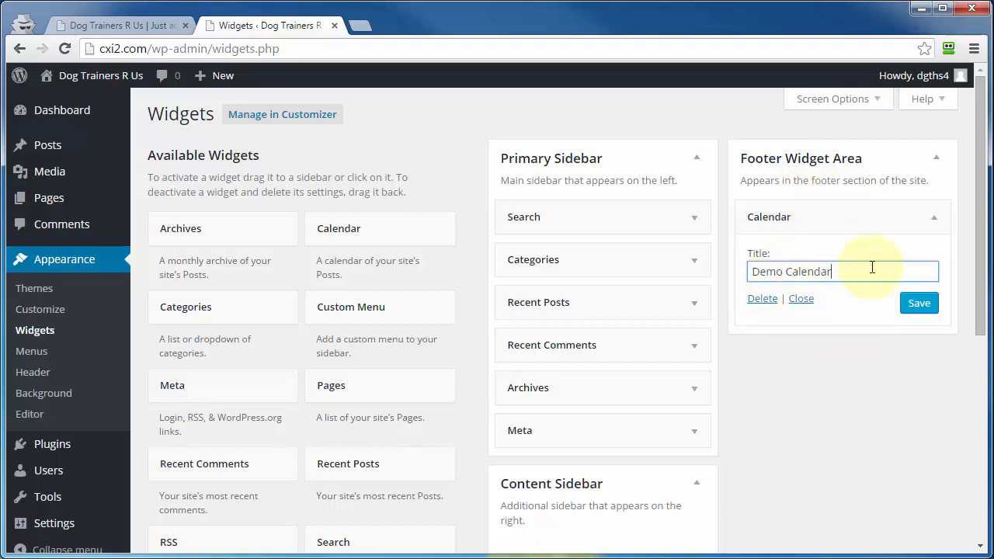
left_click(918, 304)
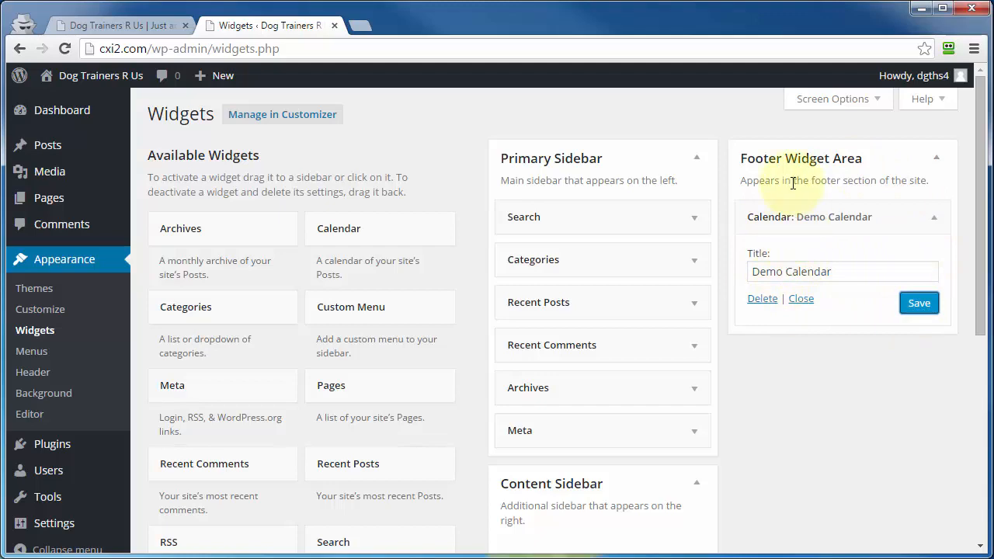
Reload the live home page, check its footer for the calendar, and return to the Widgets page
left_click(130, 25)
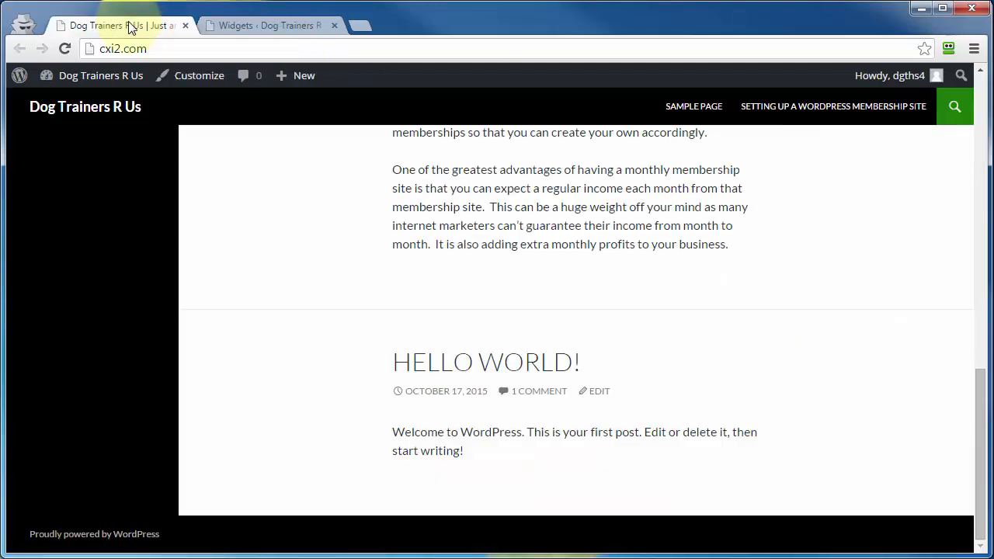
left_click(63, 47)
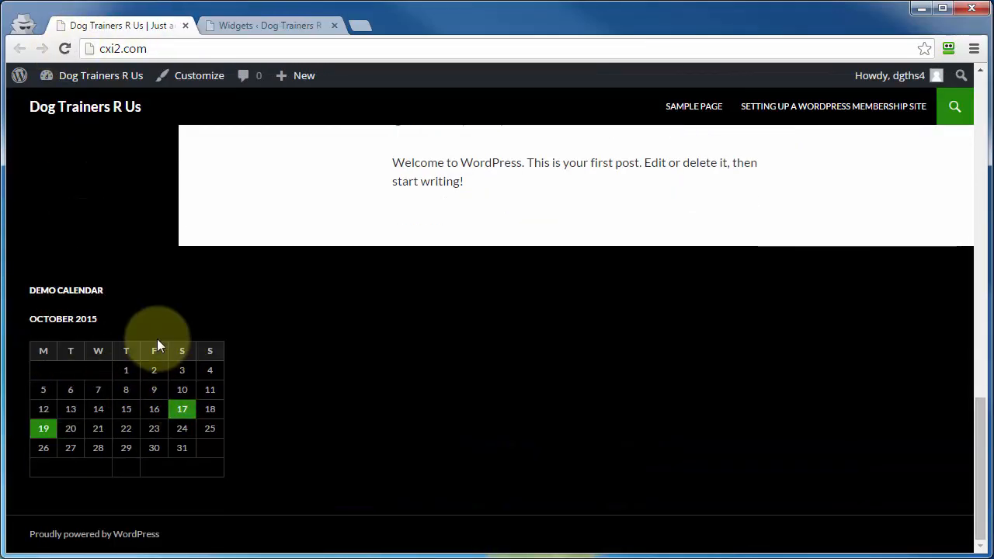
left_click(271, 26)
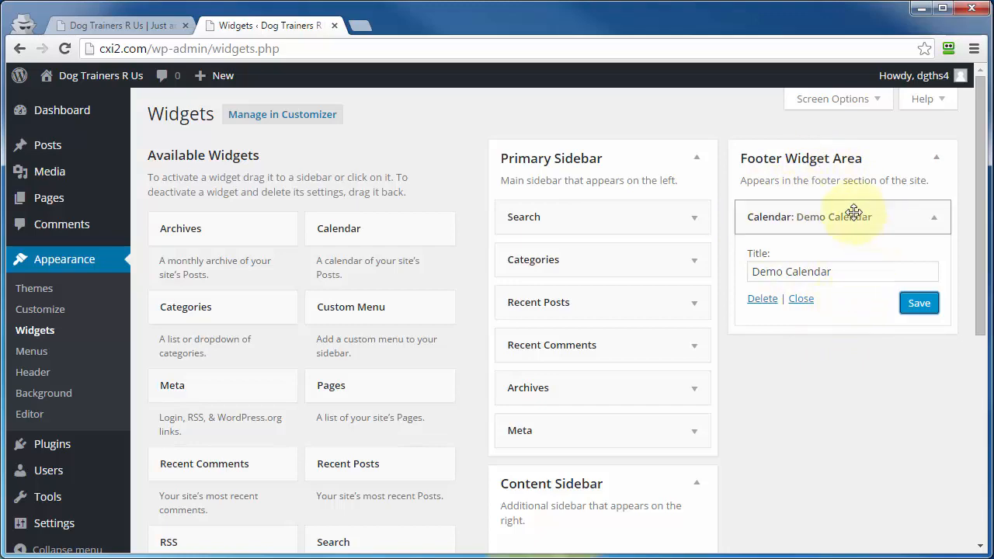
Move the Demo Calendar widget from the Footer Widget Area to Inactive Widgets and check both areas
scroll(776, 241, "down", 4)
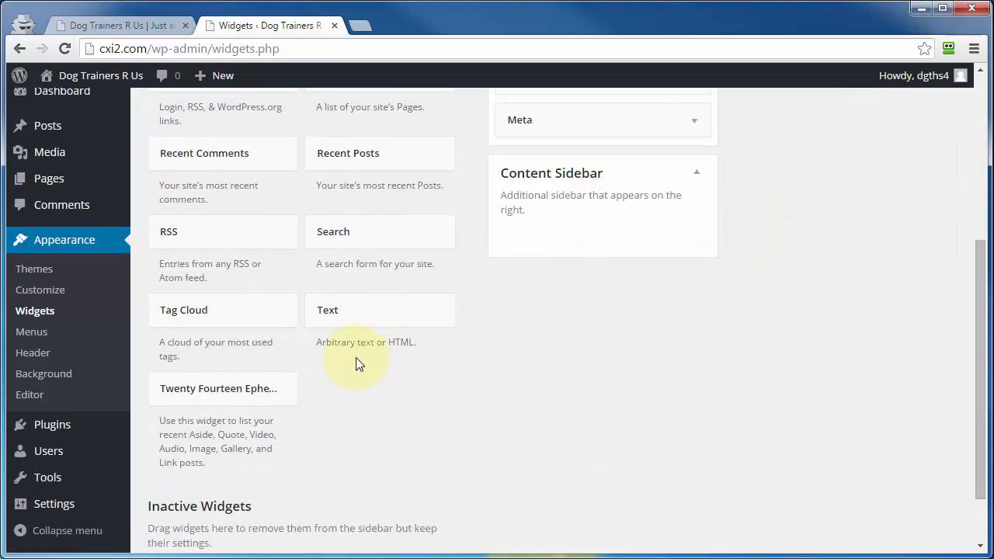
scroll(334, 377, "down", 1)
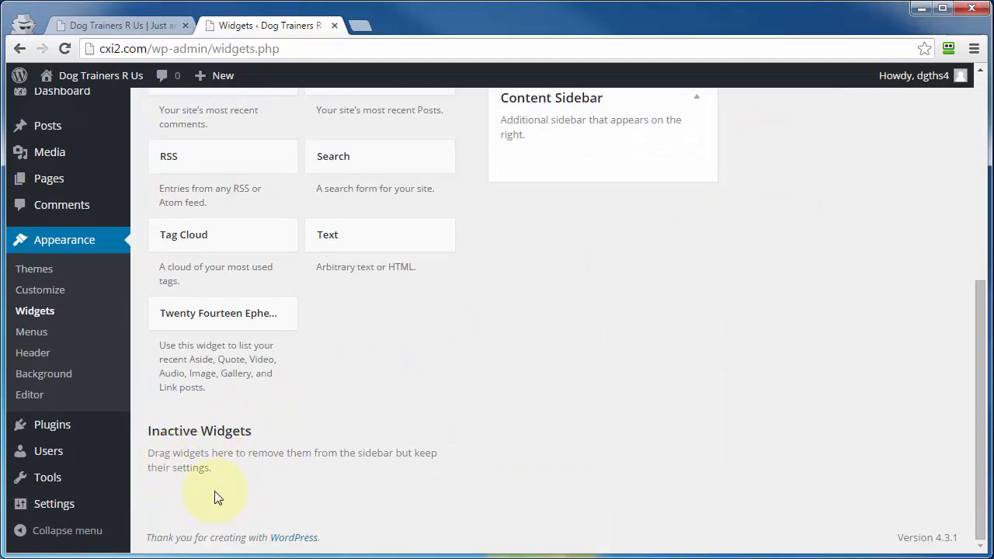
scroll(338, 525, "up", 5)
left_click_drag(676, 143, 313, 457)
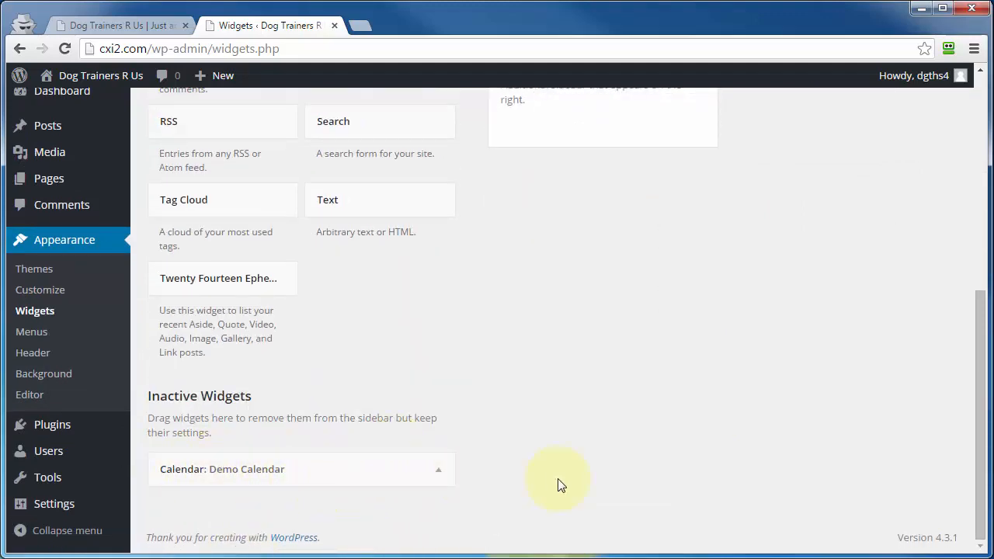
scroll(583, 483, "up", 1)
scroll(583, 483, "down", 1)
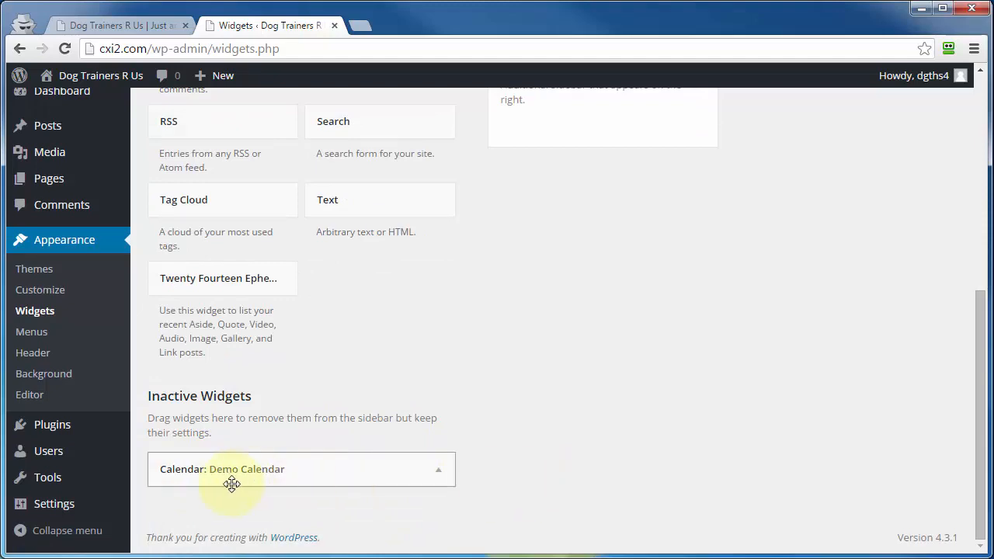
scroll(760, 266, "up", 5)
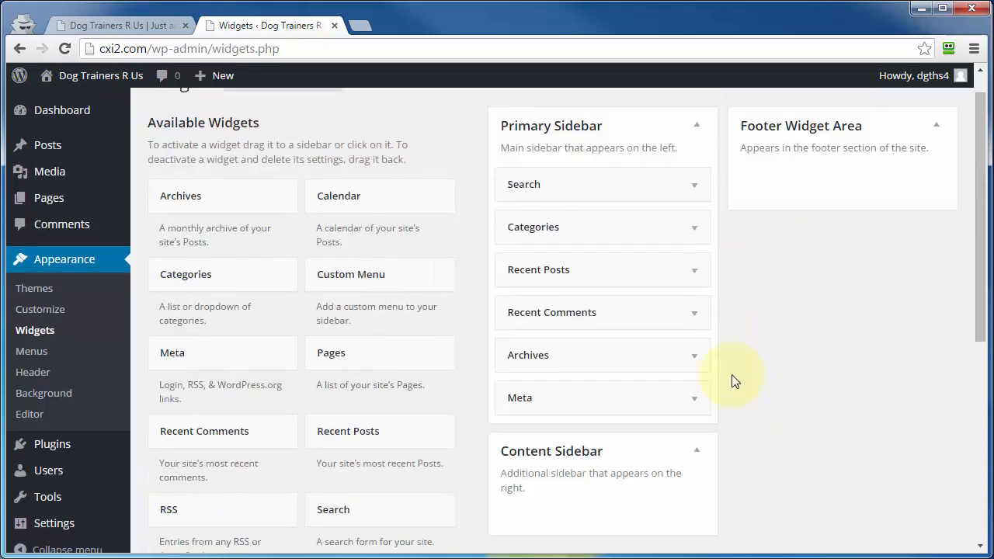
scroll(792, 279, "down", 5)
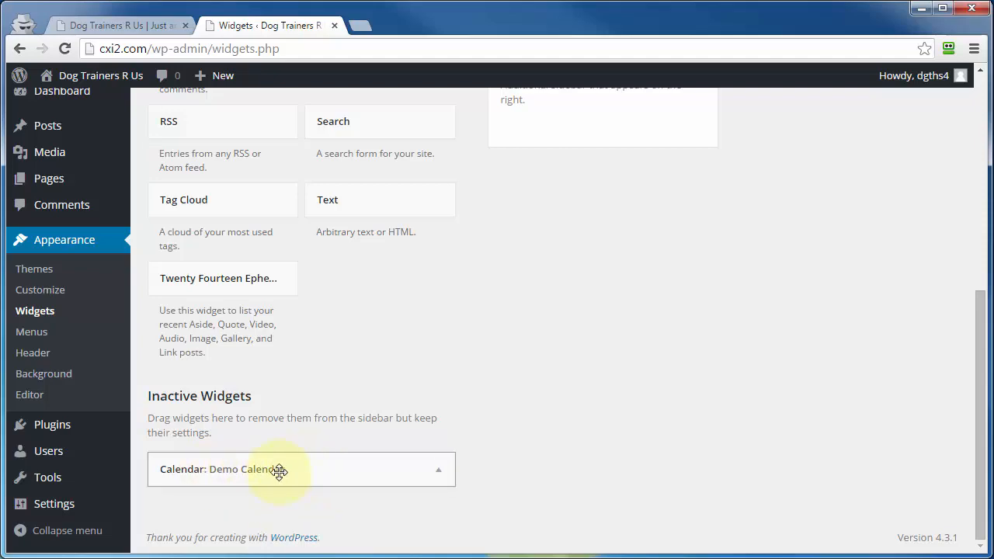
Try adding a Custom Menu widget to the Footer Widget Area without dragging, and delete it again
scroll(274, 474, "up", 5)
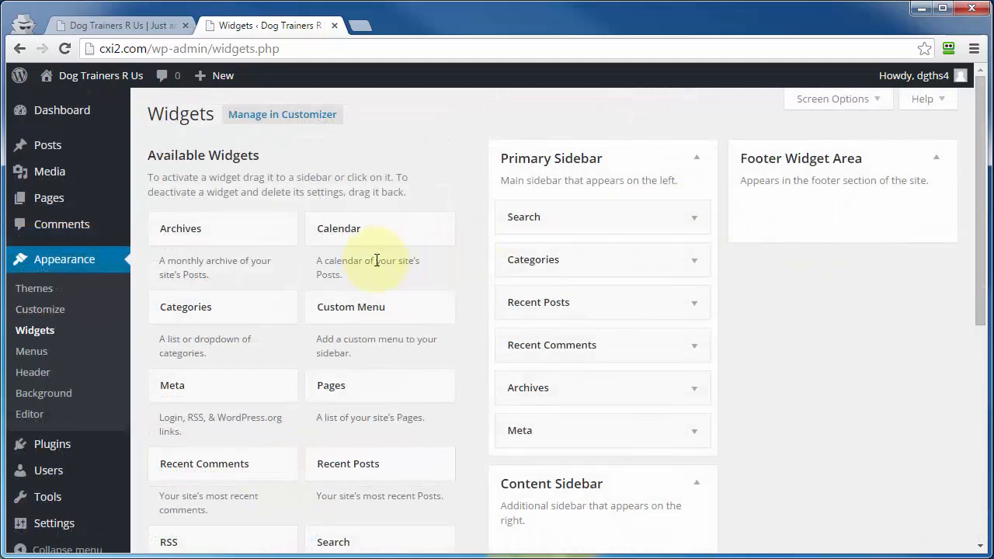
left_click(337, 309)
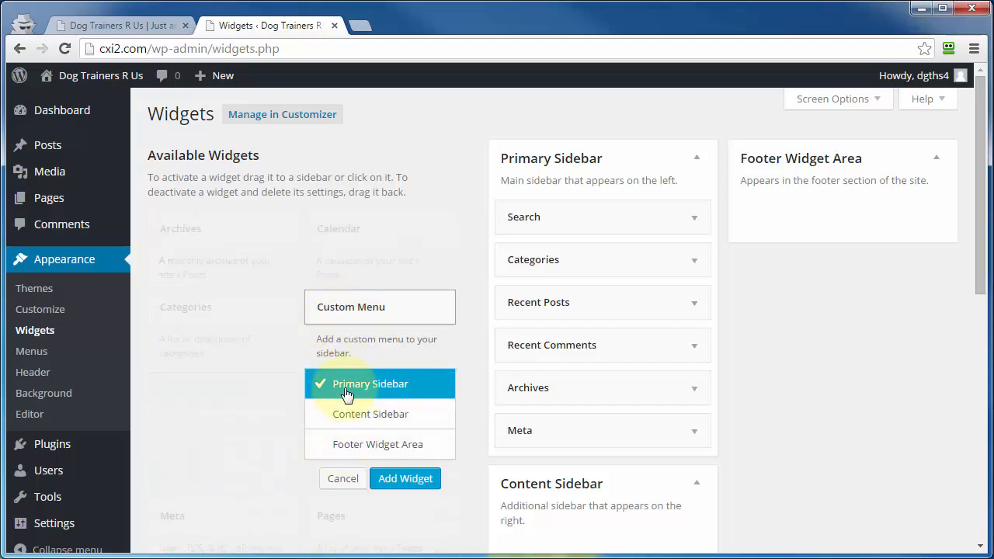
left_click(346, 445)
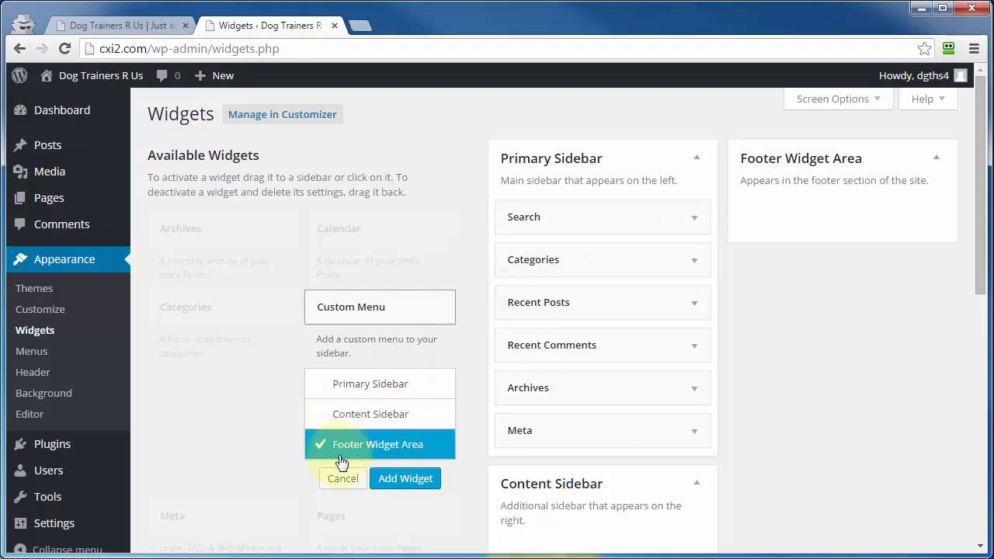
left_click(405, 479)
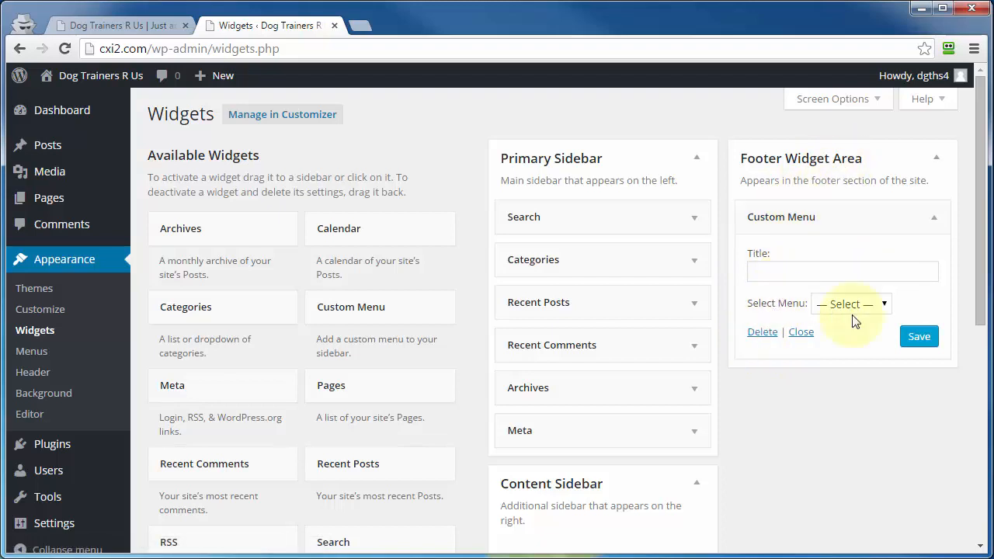
left_click(763, 332)
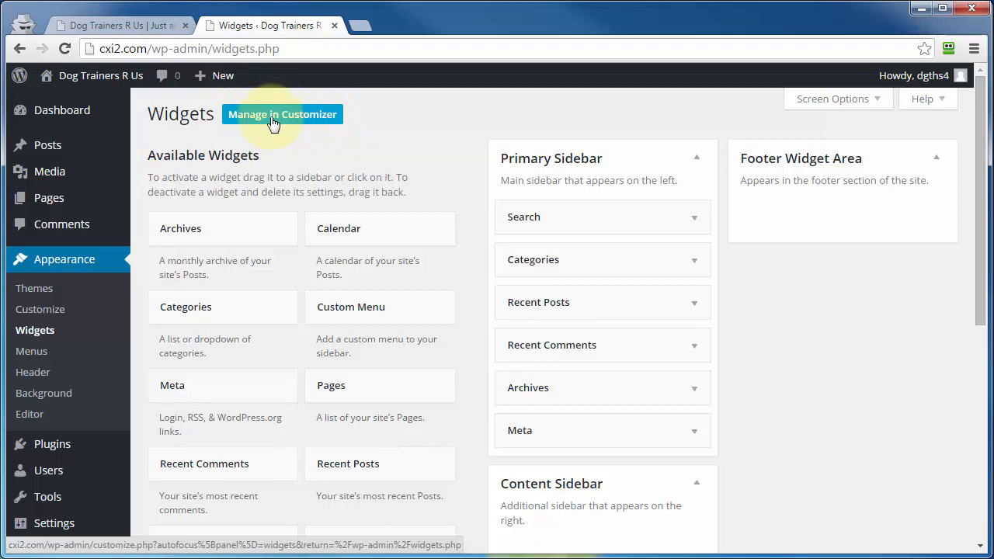
Open the Customizer for the active Twenty Fourteen theme and go to the Primary Sidebar in its Widgets section
left_click(45, 311)
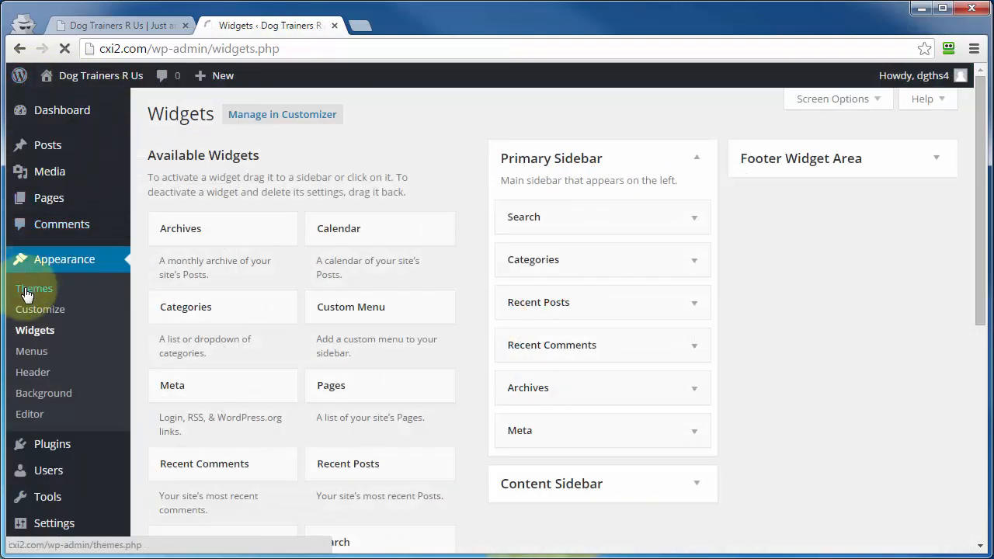
left_click(26, 291)
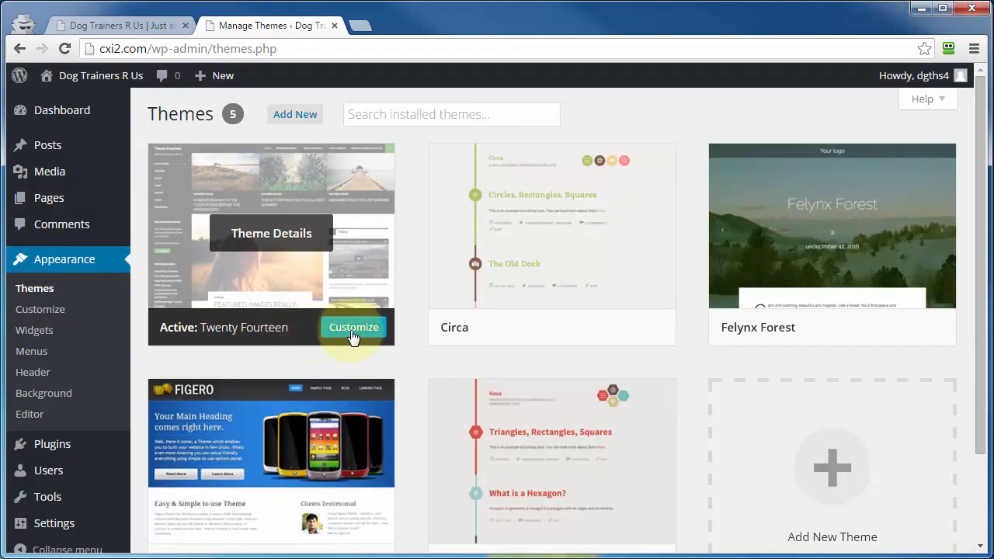
left_click(352, 331)
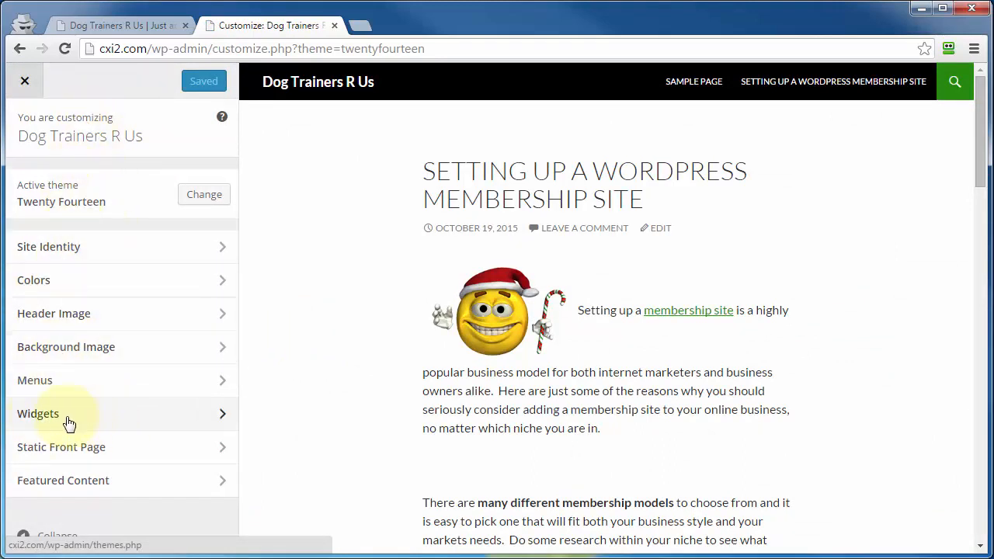
left_click(136, 423)
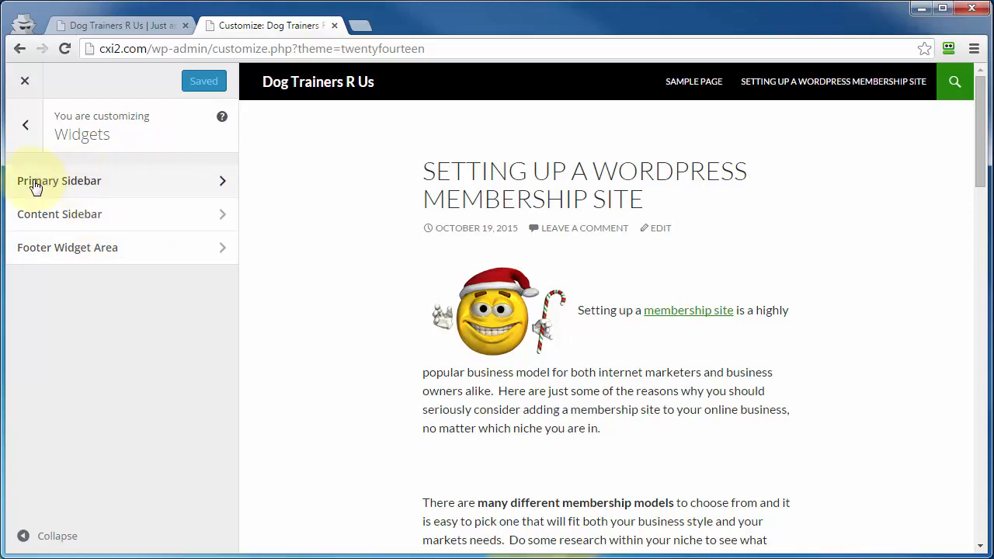
left_click(77, 183)
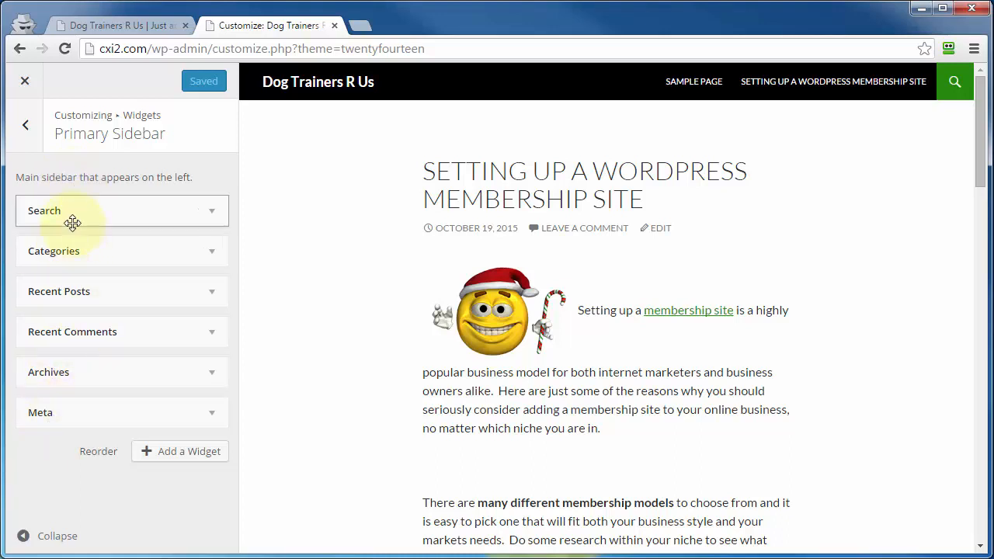
Inspect the Search widget's settings in the Primary Sidebar and close them unchanged
left_click(81, 214)
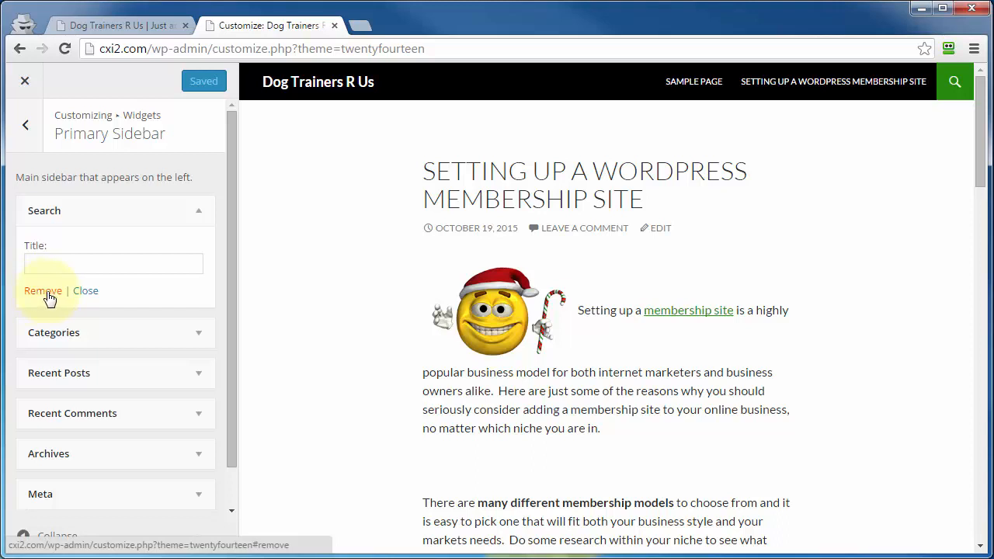
left_click(85, 291)
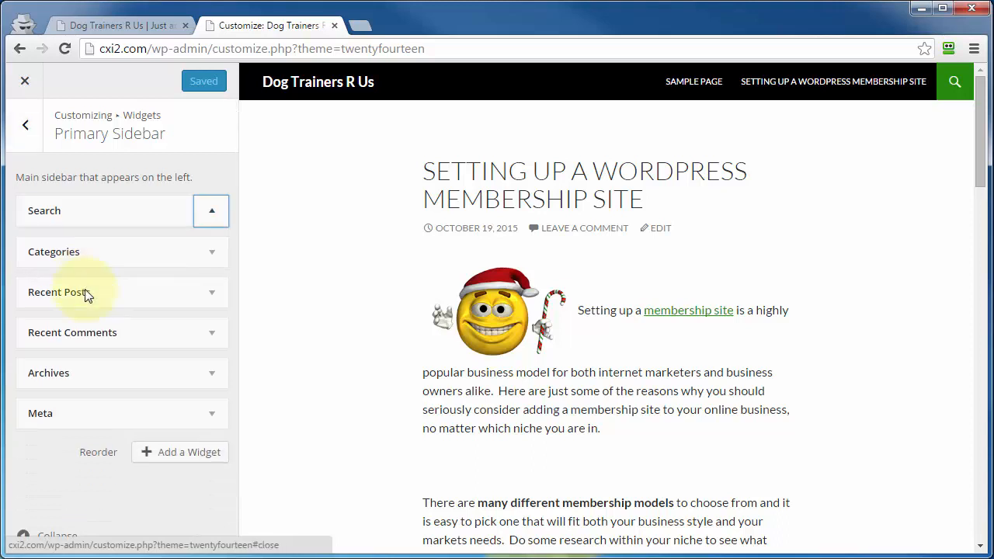
mouse_move(83, 293)
left_mouse_down()
mouse_move(78, 204)
mouse_move(71, 291)
left_mouse_up()
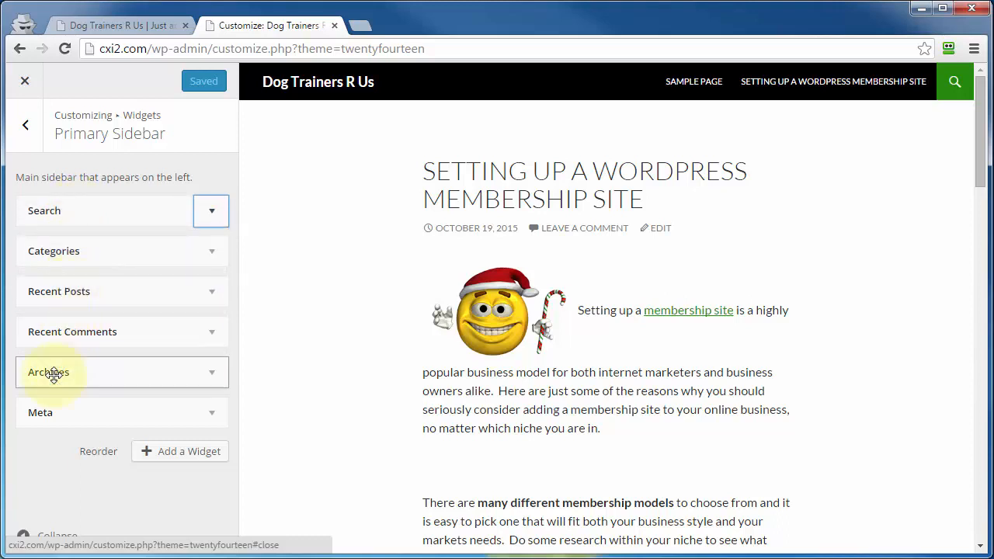
Add a Calendar widget to the Primary Sidebar in the Customizer
left_click(167, 456)
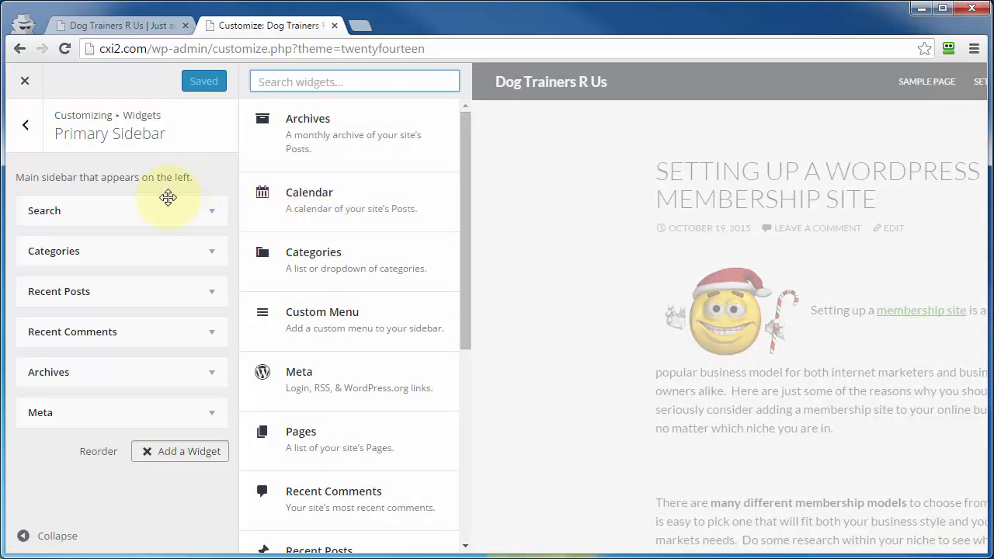
left_click(357, 205)
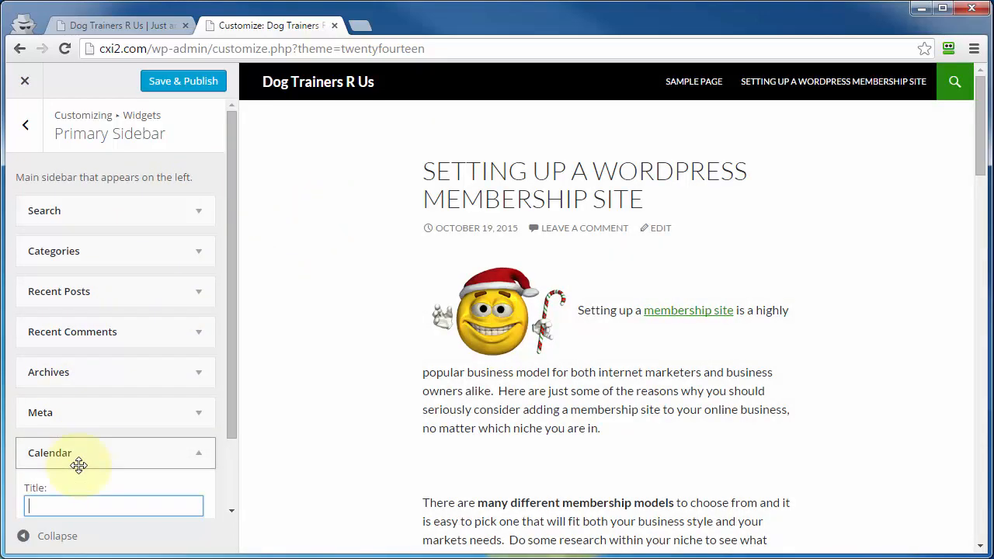
scroll(78, 465, "down", 1)
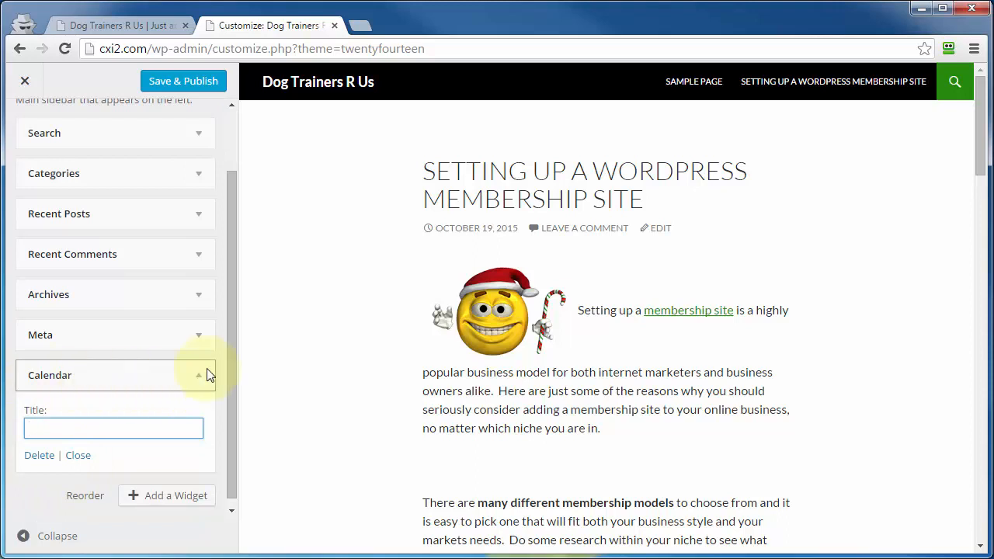
Widen the browser window to preview the sidebar, move the Calendar widget directly below Search, and publish the change
left_click_drag(984, 407, 993, 407)
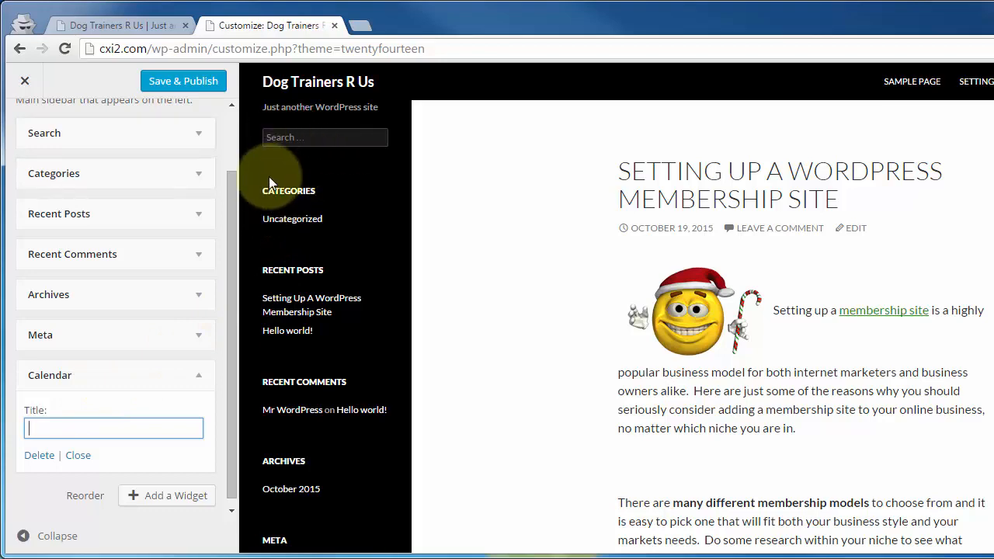
left_click_drag(98, 384, 84, 258)
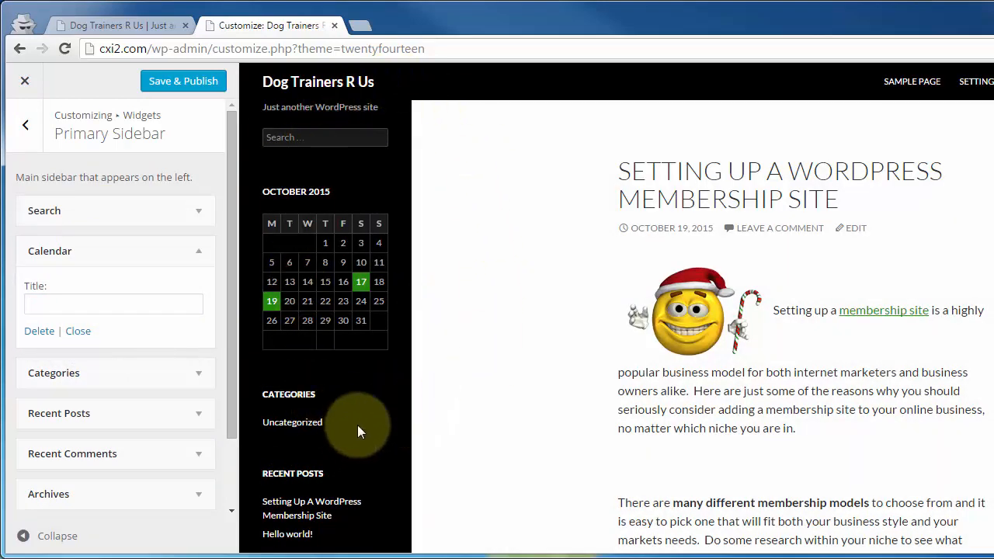
left_click(183, 82)
Reload the live site and check its footer and sidebar for the calendar widget changes
left_click(117, 24)
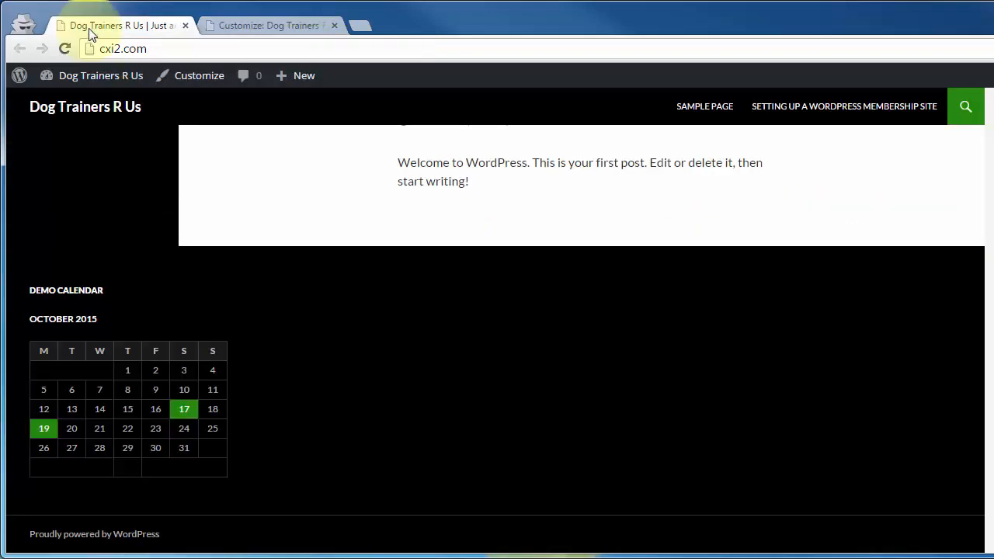
left_click(64, 48)
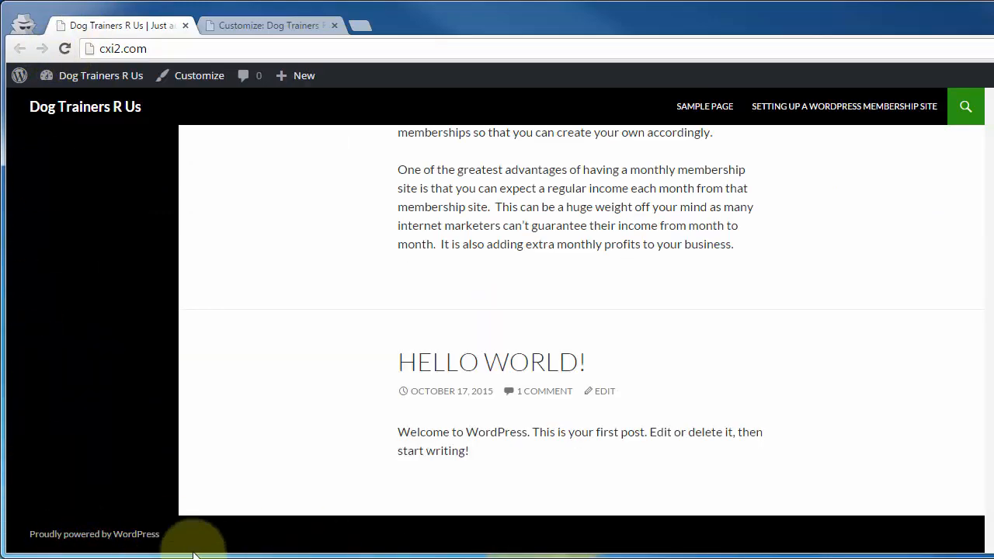
scroll(115, 494, "up", 5)
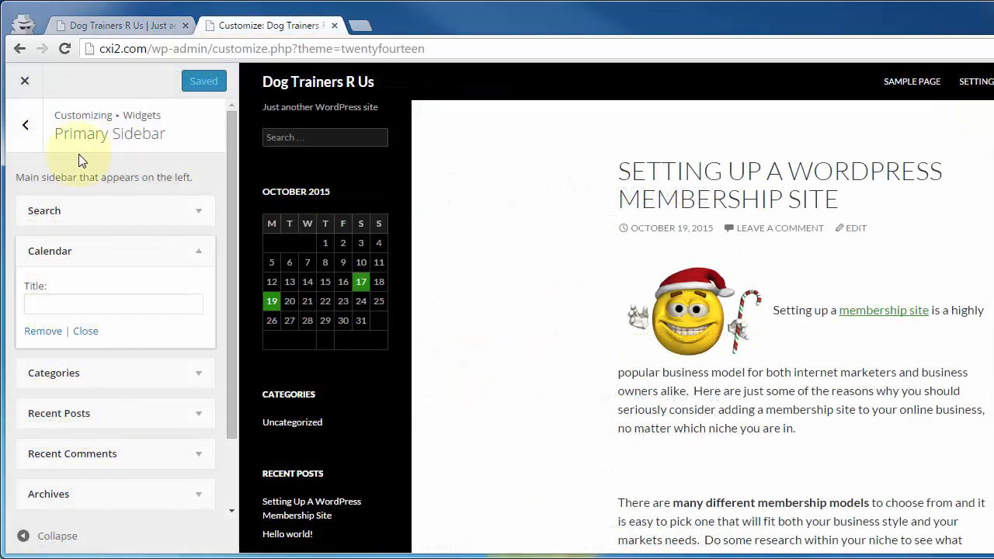
Close the Customizer and return to the WordPress Dashboard
left_click(26, 84)
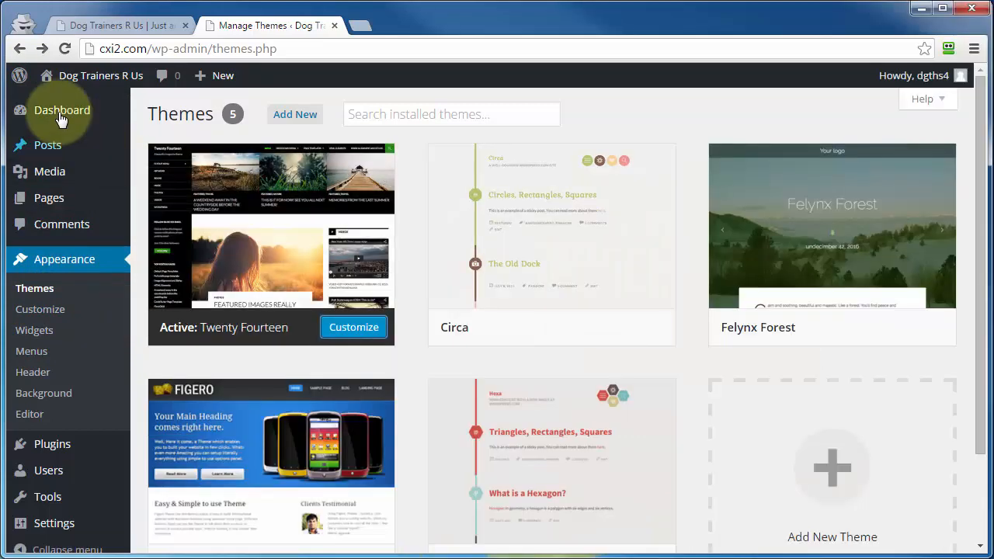
left_click(27, 111)
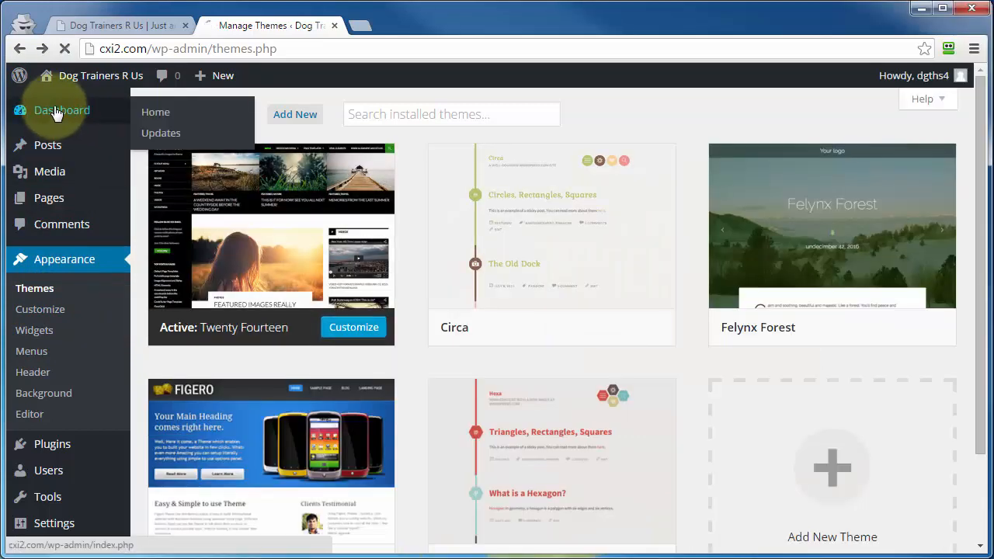